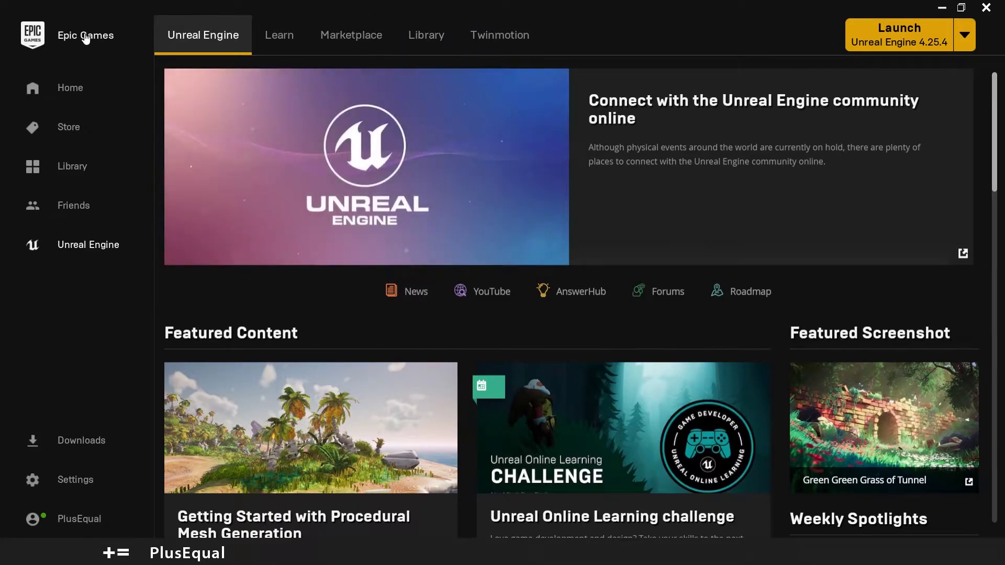
- Add a 4.26.0 Preview 7 engine slot in the Library and review the download tasks
{"action": "left_click", "coordinate": [419, 40]}
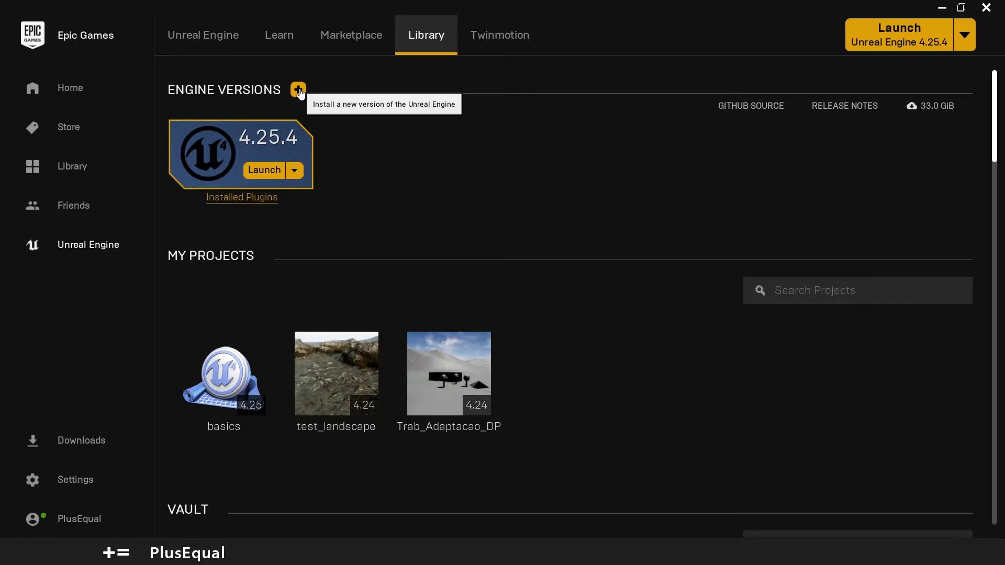
{"action": "left_click", "coordinate": [299, 90]}
{"action": "left_click", "coordinate": [424, 137]}
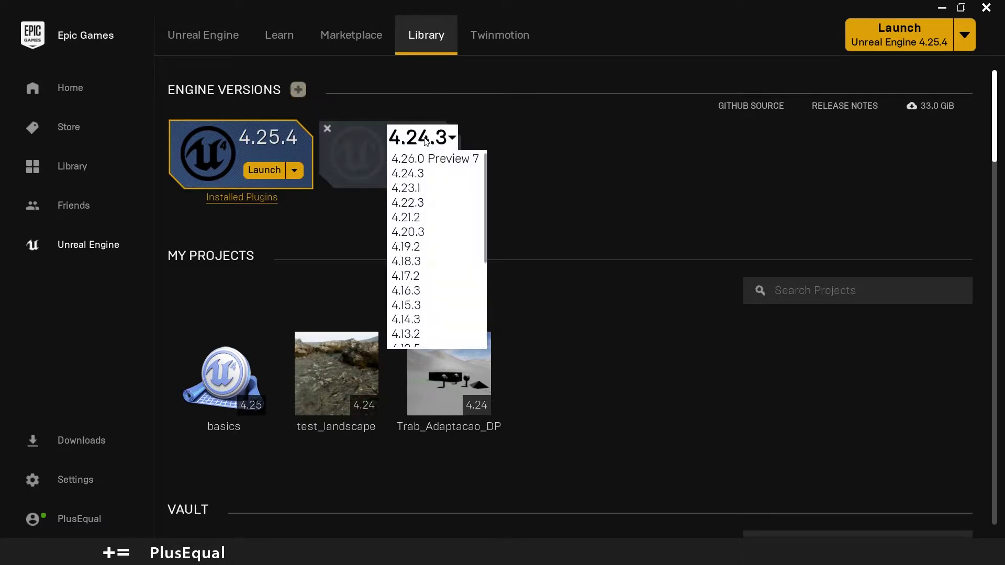
{"action": "scroll", "coordinate": [438, 335], "scroll_direction": "down", "scroll_amount": 5}
{"action": "scroll", "coordinate": [445, 319], "scroll_direction": "up", "scroll_amount": 6}
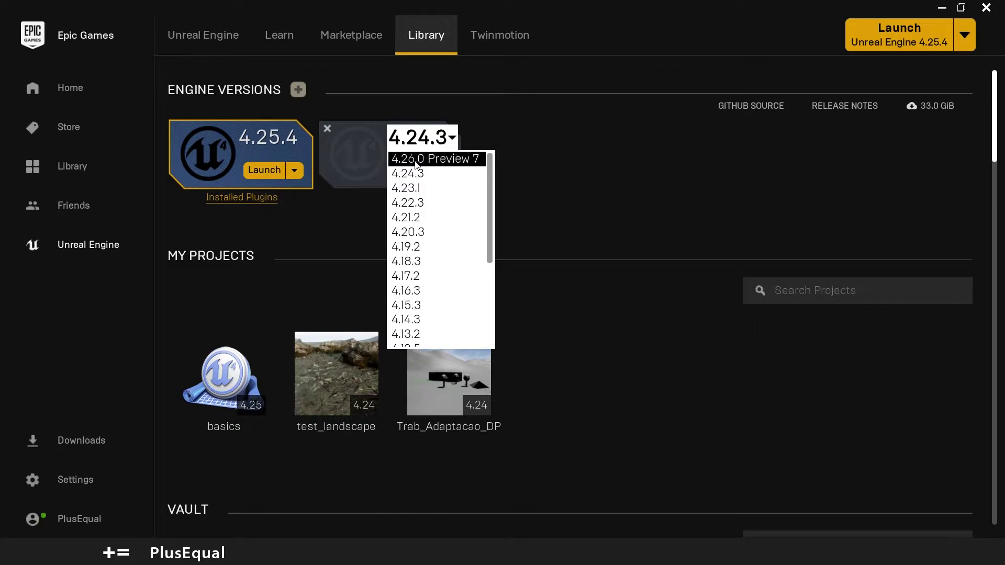
{"action": "left_click", "coordinate": [446, 165]}
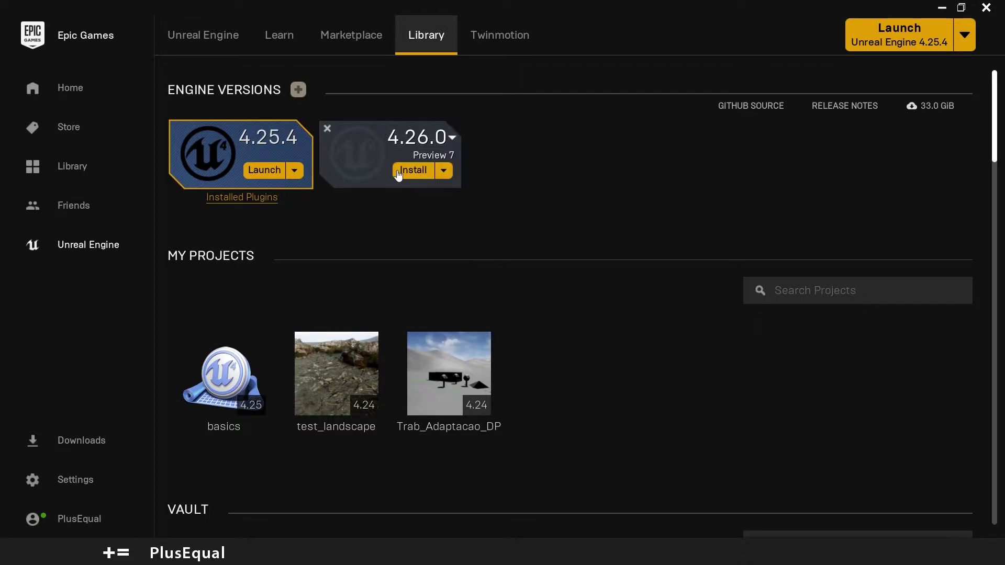
{"action": "left_click", "coordinate": [76, 440]}
{"action": "left_click", "coordinate": [569, 180]}
- Launch Unreal Engine 4.25.4 and start a Games project from the Blank template
{"action": "left_click", "coordinate": [263, 171]}
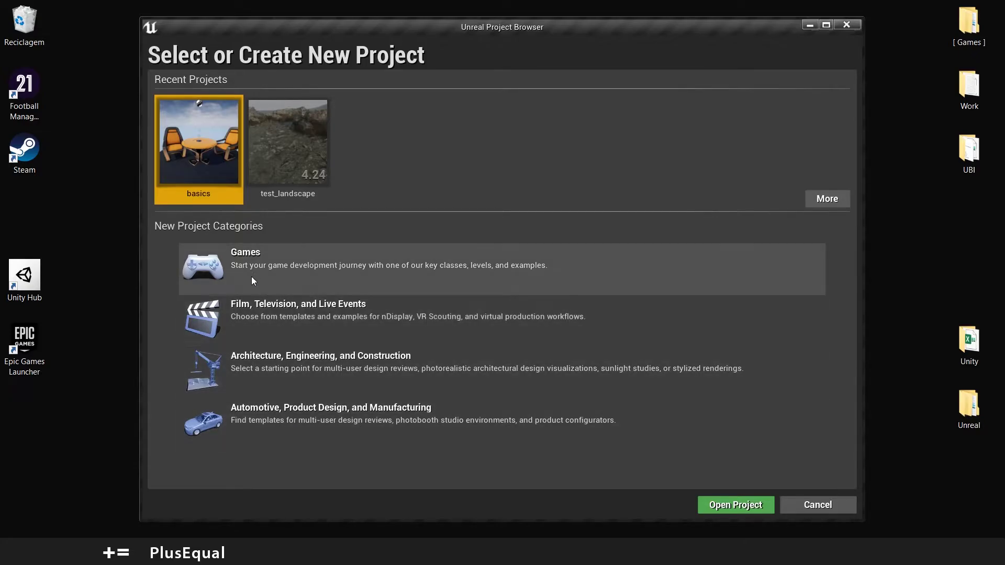
{"action": "left_click", "coordinate": [243, 255]}
{"action": "left_click", "coordinate": [637, 504]}
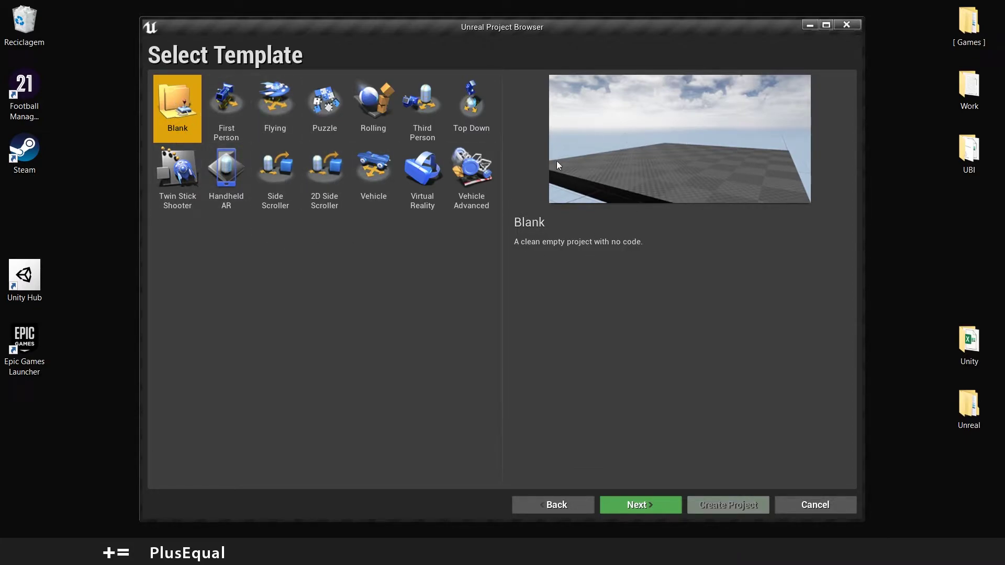
{"action": "left_click", "coordinate": [235, 98]}
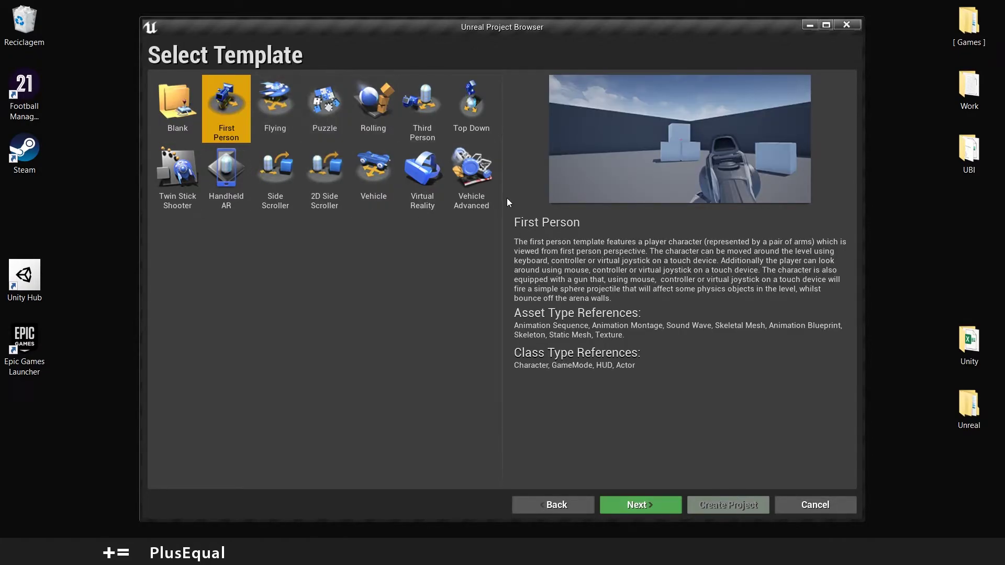
{"action": "left_click", "coordinate": [168, 116]}
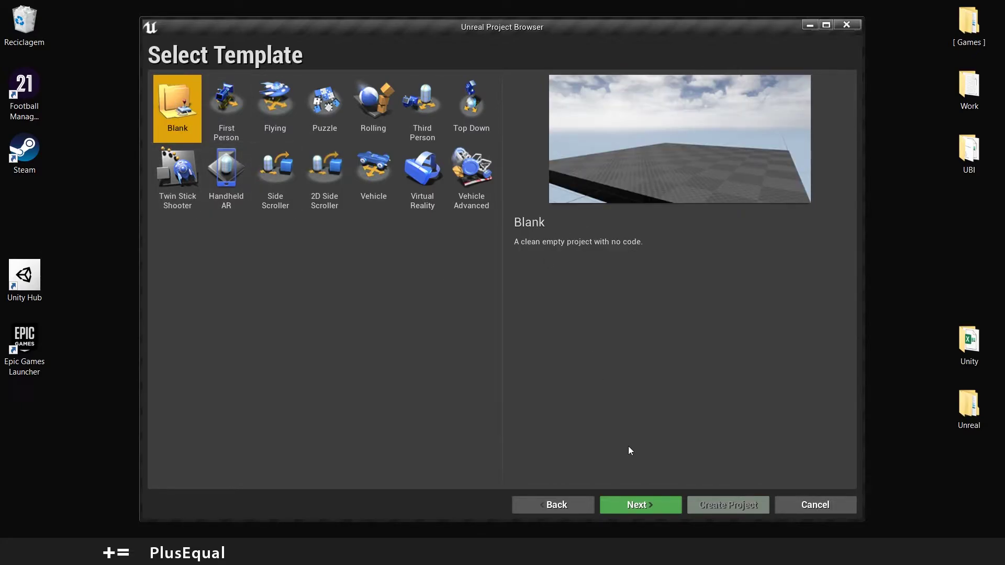
{"action": "left_click", "coordinate": [655, 505]}
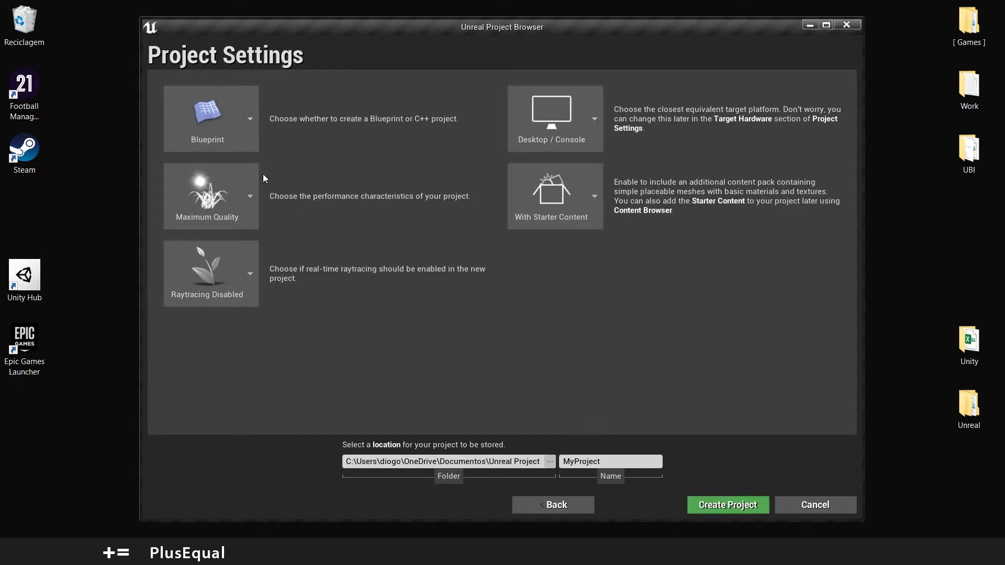
- Keep the project as Blueprint with Starter Content included
{"action": "left_click", "coordinate": [236, 113]}
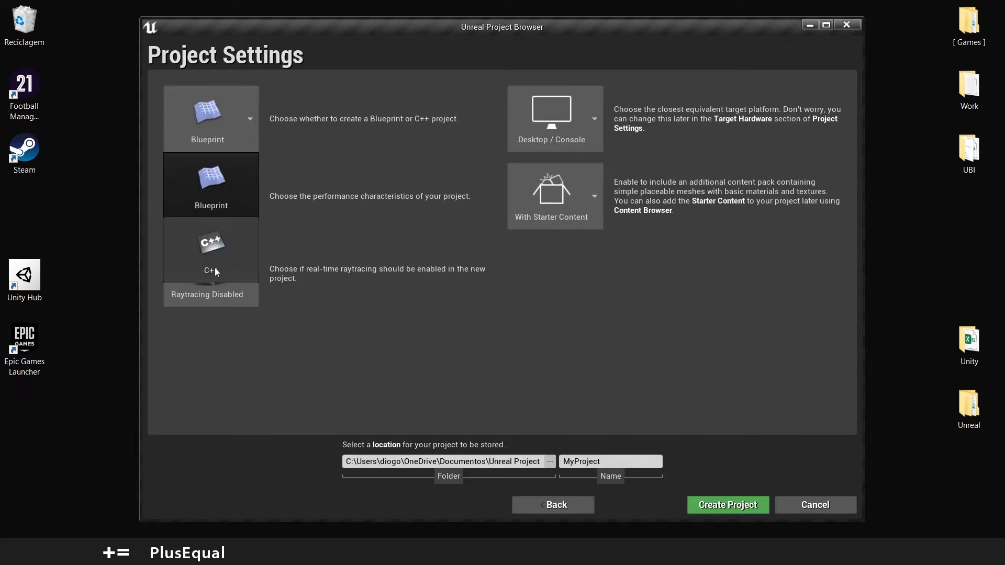
{"action": "left_click", "coordinate": [221, 197]}
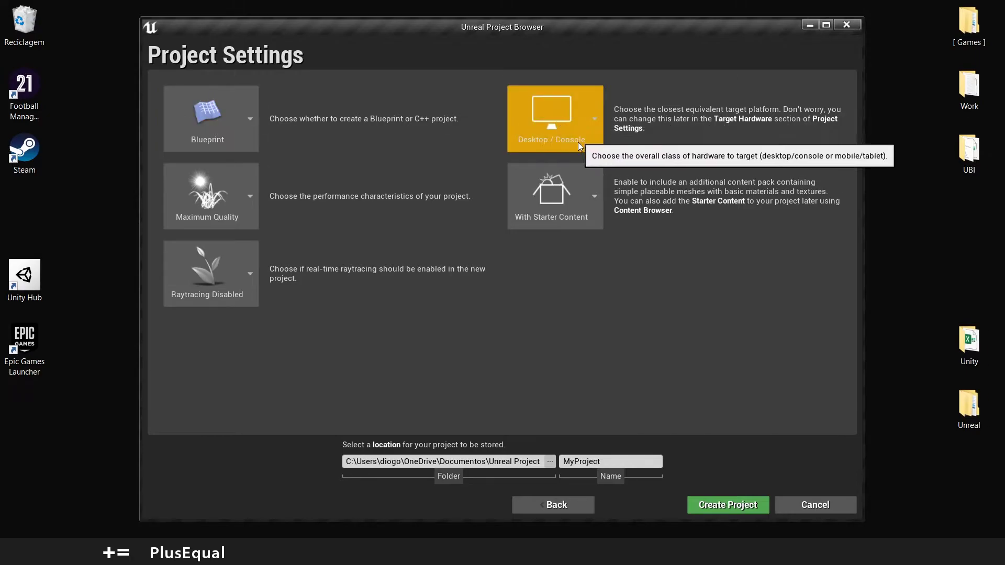
{"action": "left_click", "coordinate": [584, 196]}
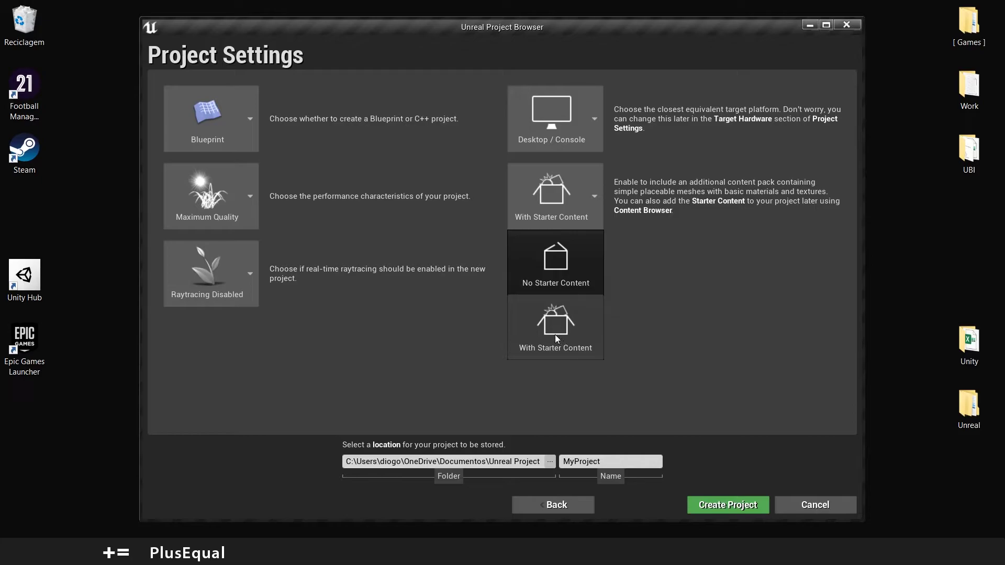
{"action": "left_click", "coordinate": [468, 326]}
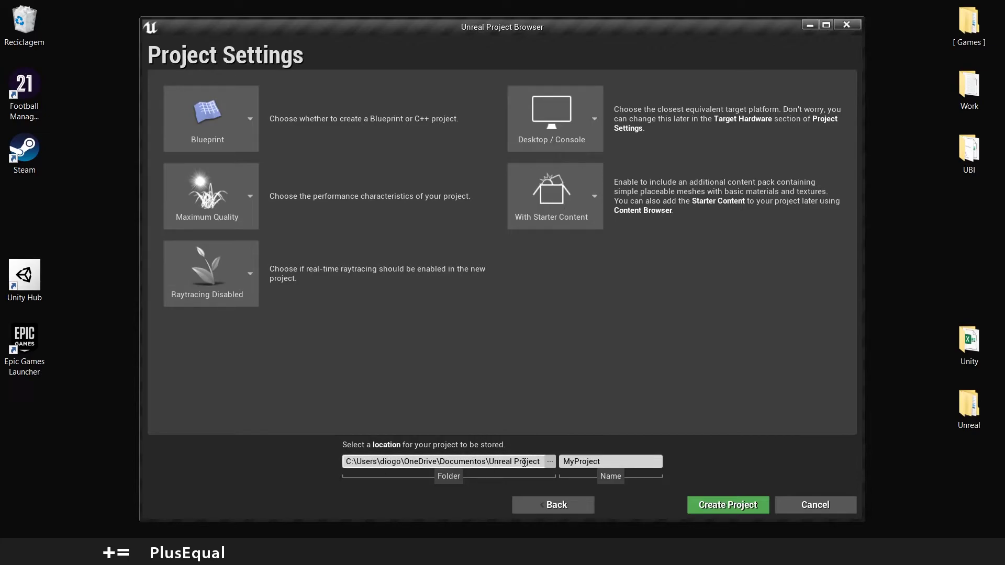
- Name the project IntroductionToUnreal and create it
{"action": "left_click", "coordinate": [627, 460]}
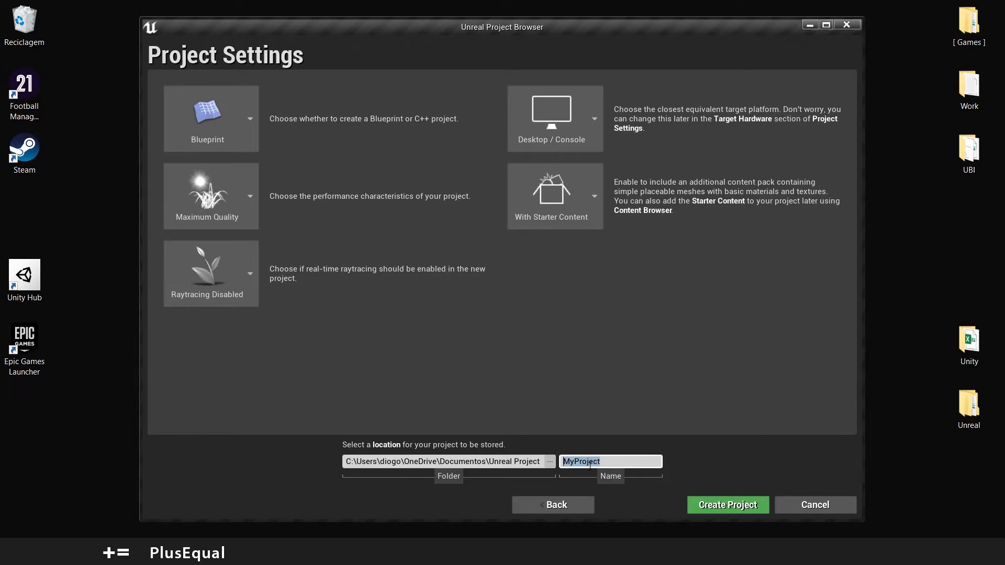
{"action": "key", "text": "BackSpace"}
{"action": "type", "text": "IntroductionToUnrealP"}
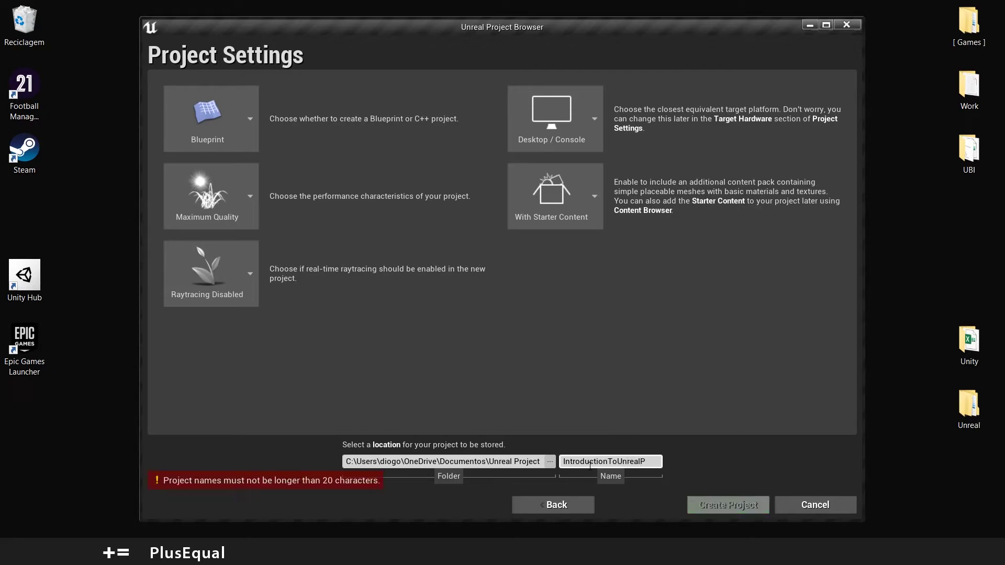
{"action": "key", "text": "BackSpace"}
{"action": "key", "text": "BackSpace"}
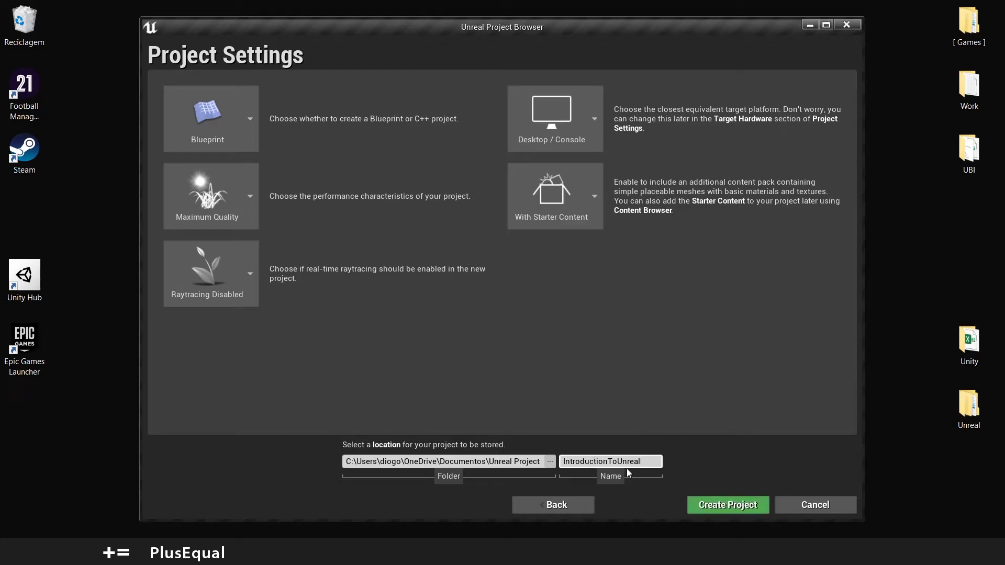
{"action": "left_click", "coordinate": [721, 505]}
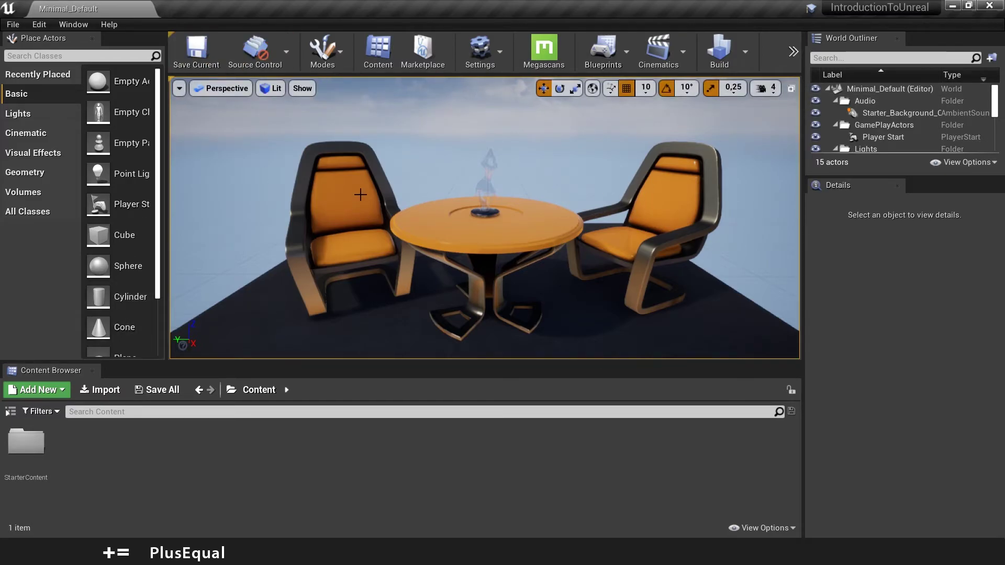
- Move the viewport closer to the round table and two chairs
{"action": "left_click_drag", "start_coordinate": [444, 176], "coordinate": [345, 227]}
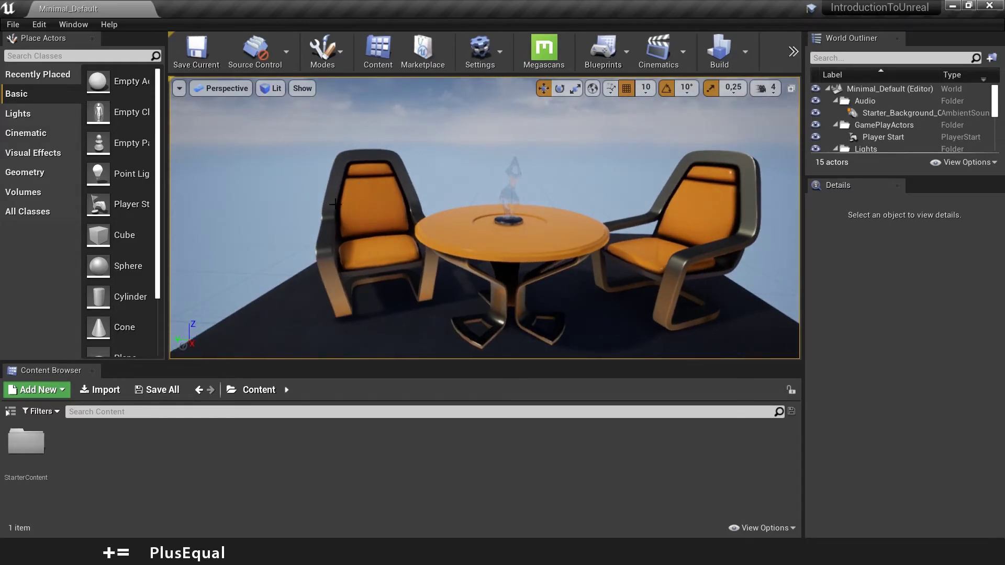
- Delete the left chair and look over the remaining table and chair
{"action": "left_click", "coordinate": [383, 212]}
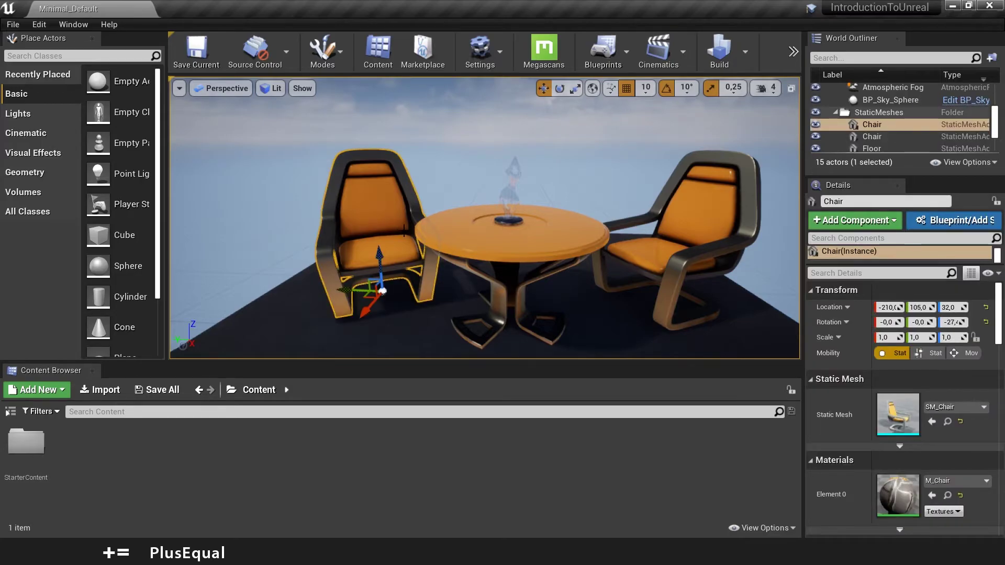
{"action": "key", "text": "Delete"}
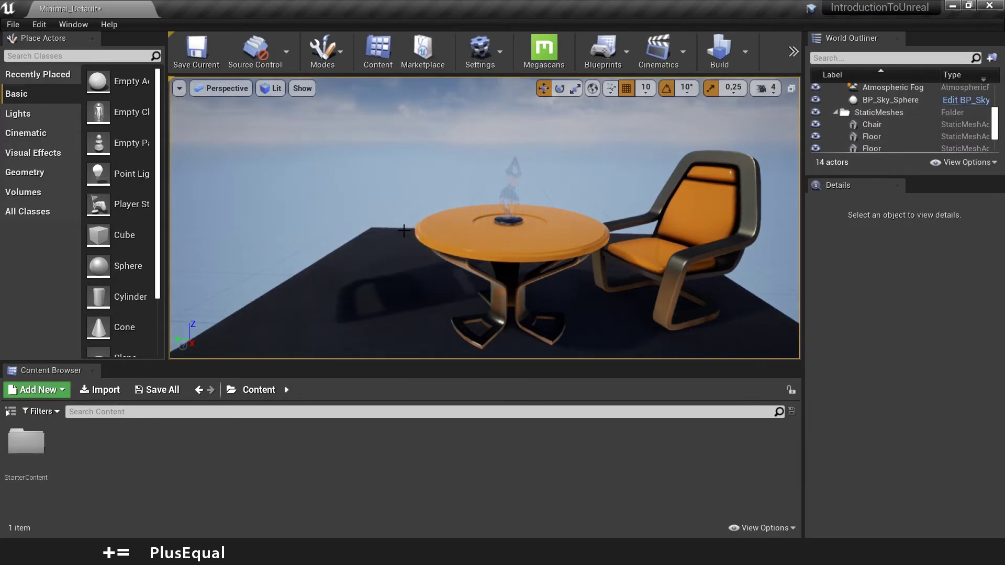
{"action": "right_click_drag", "start_coordinate": [300, 226], "coordinate": [300, 226]}
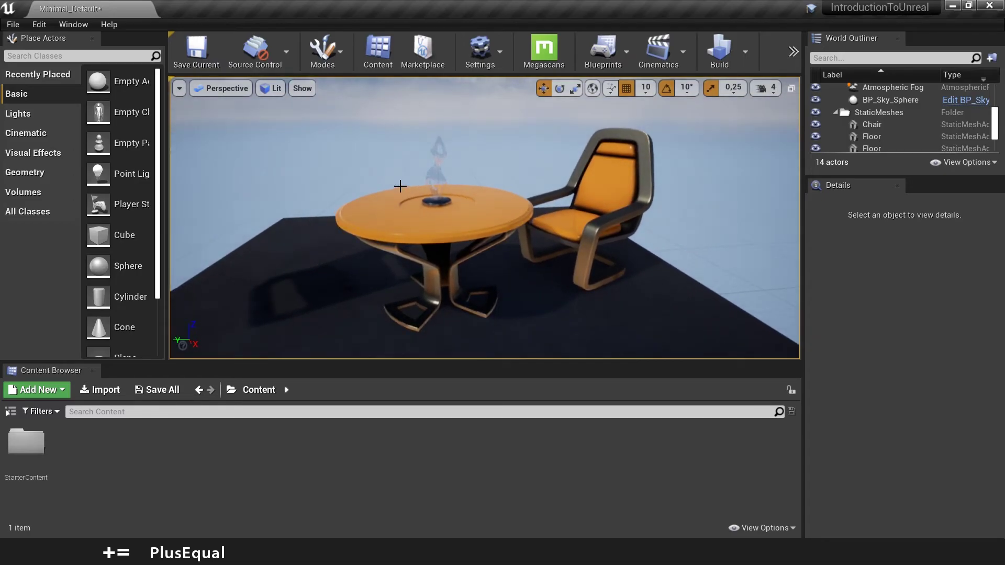
{"action": "right_click_drag", "start_coordinate": [400, 186], "coordinate": [400, 186]}
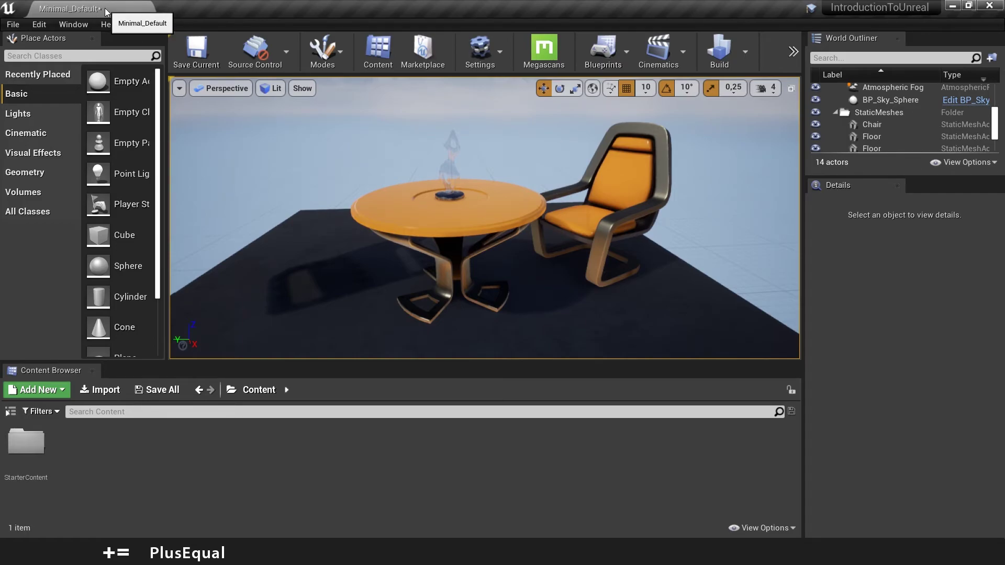
- Save the current level with the left chair removed
{"action": "left_click", "coordinate": [196, 52]}
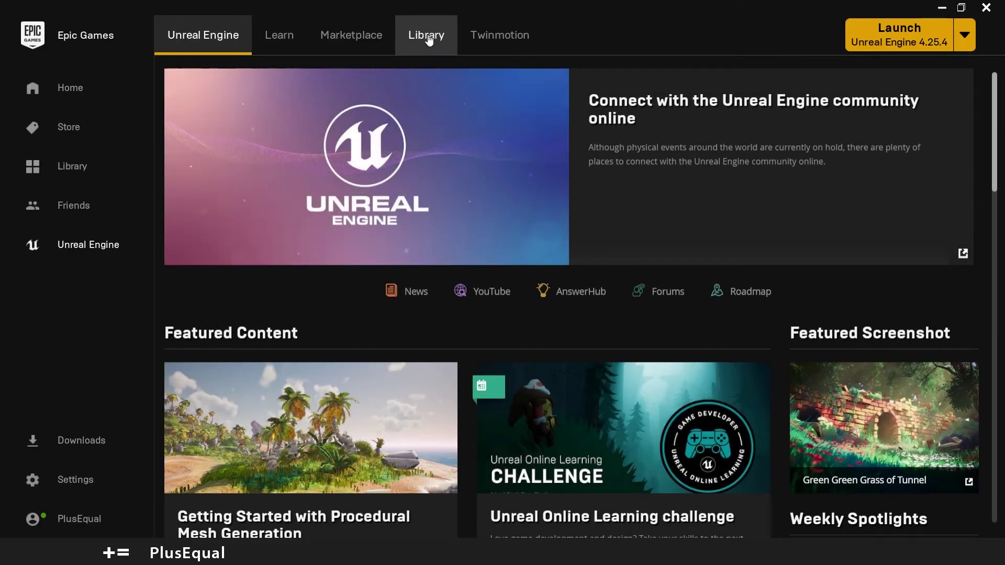
- Relaunch Unreal Engine 4.25.4 from the Library, which now lists IntroductionToUnreal
{"action": "left_click", "coordinate": [426, 40]}
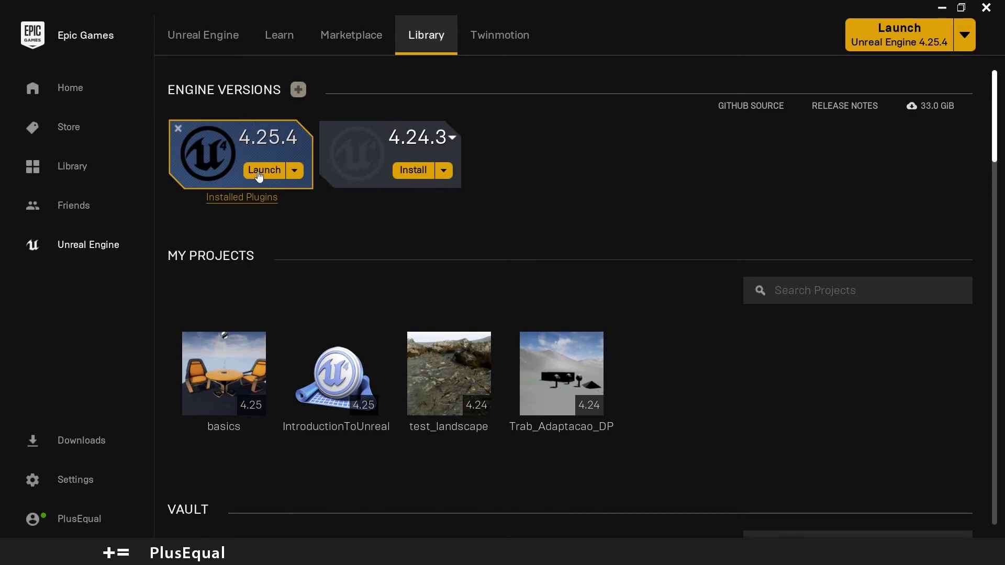
{"action": "mouse_move", "coordinate": [212, 378]}
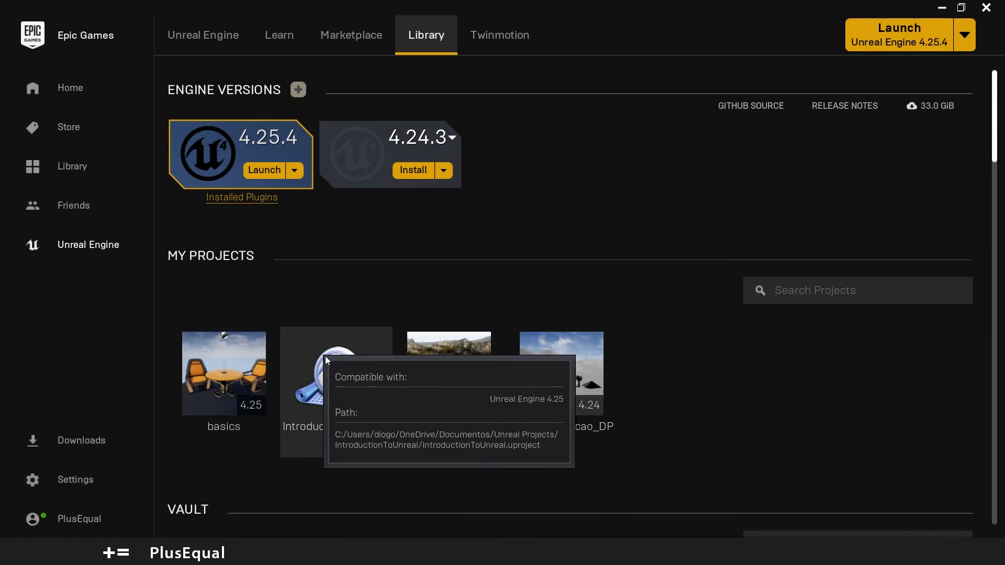
{"action": "mouse_move", "coordinate": [343, 388]}
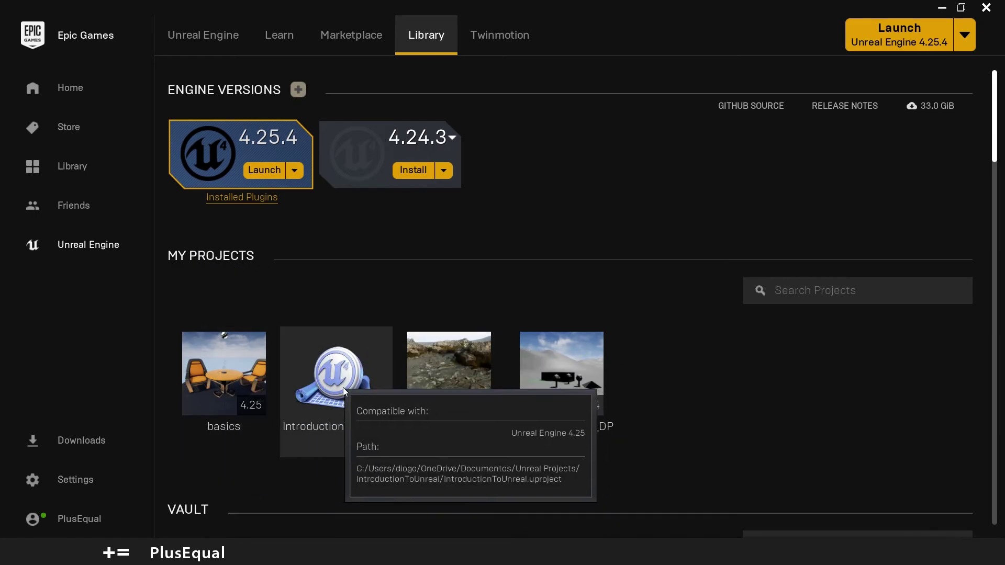
{"action": "left_click", "coordinate": [256, 170]}
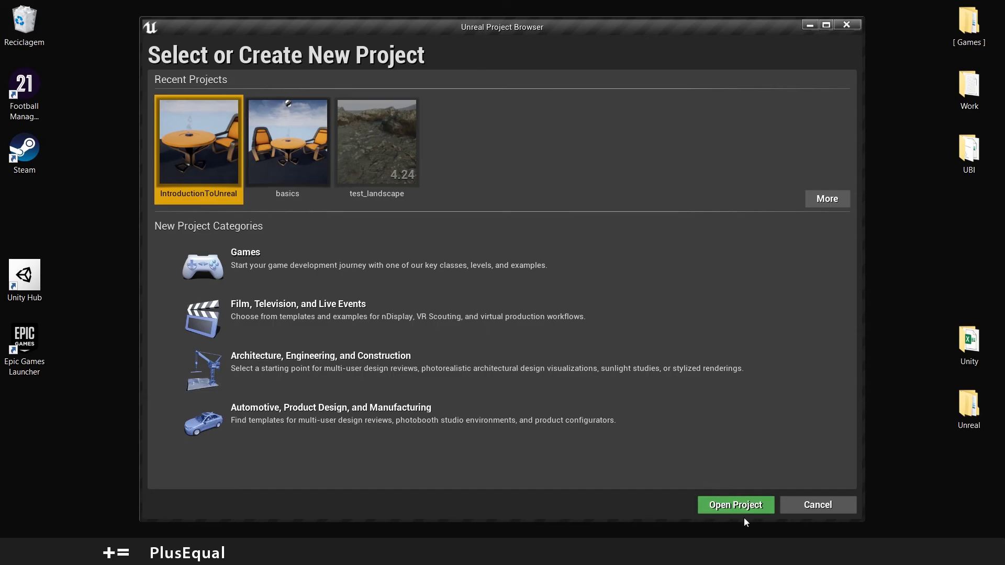
- Open IntroductionToUnreal from Recent Projects in the Project Browser
{"action": "left_click", "coordinate": [299, 183]}
{"action": "left_click", "coordinate": [372, 148]}
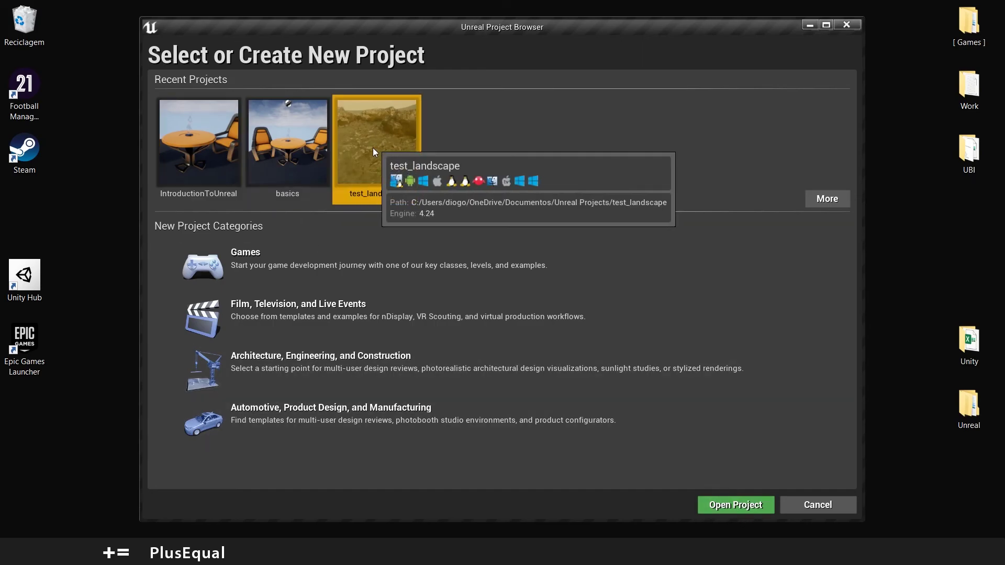
{"action": "left_click", "coordinate": [288, 144]}
{"action": "left_click", "coordinate": [190, 140]}
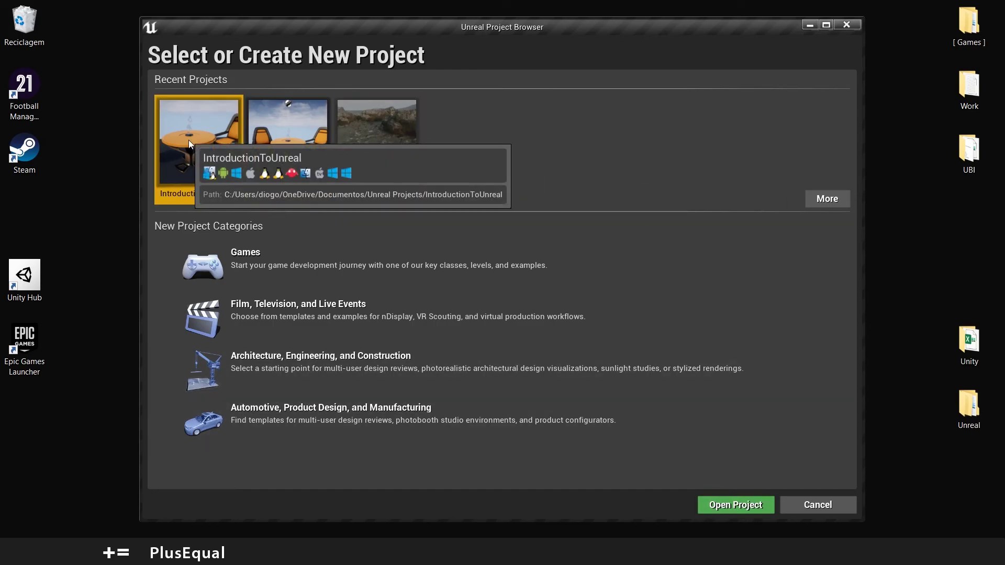
{"action": "left_click", "coordinate": [736, 505]}
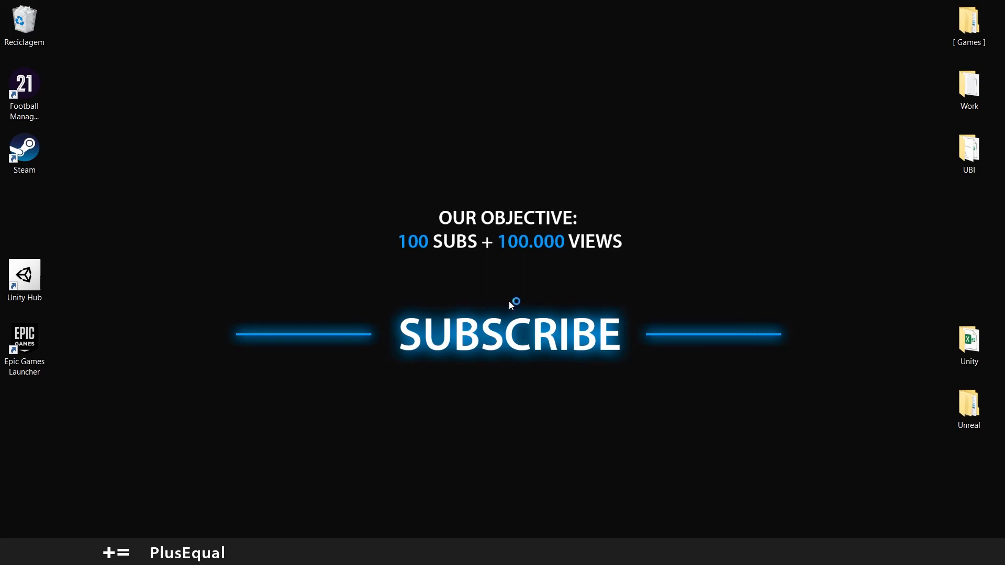